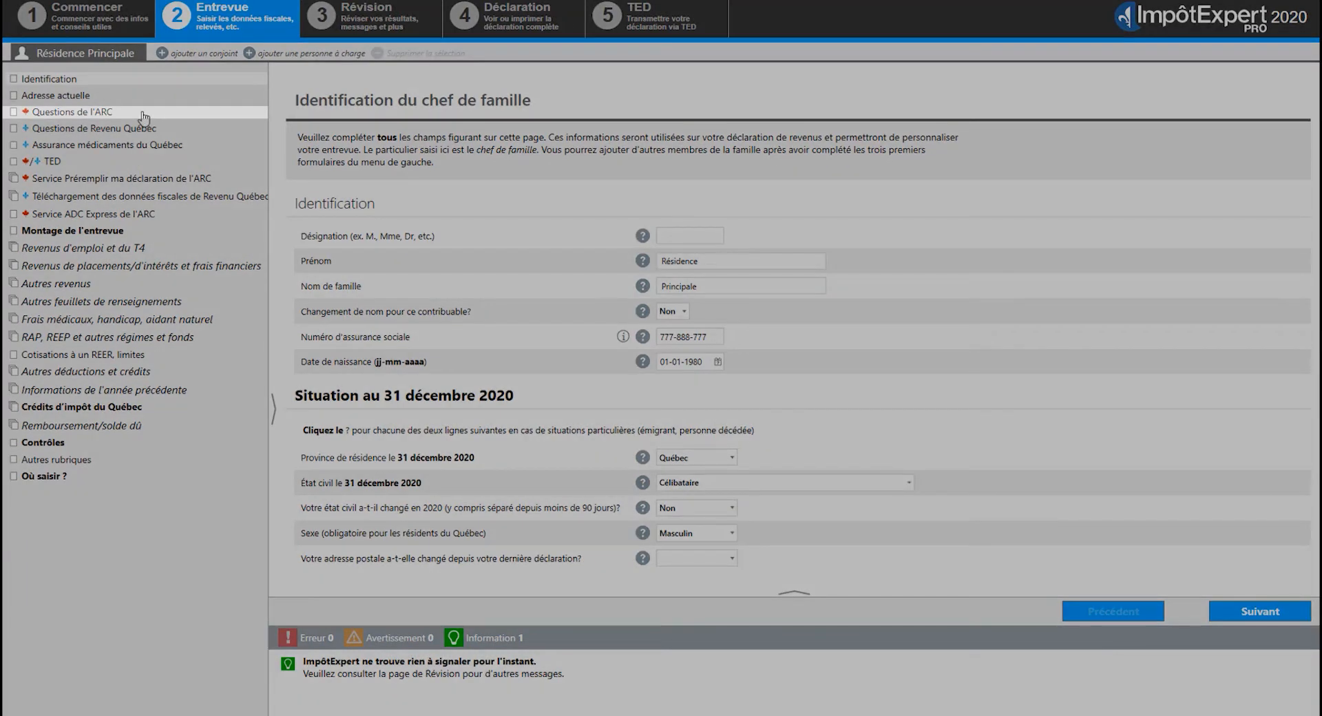
In the Questions de l'ARC section, answer Oui to having sold a principal residence in 2020 and continue
click(142, 113)
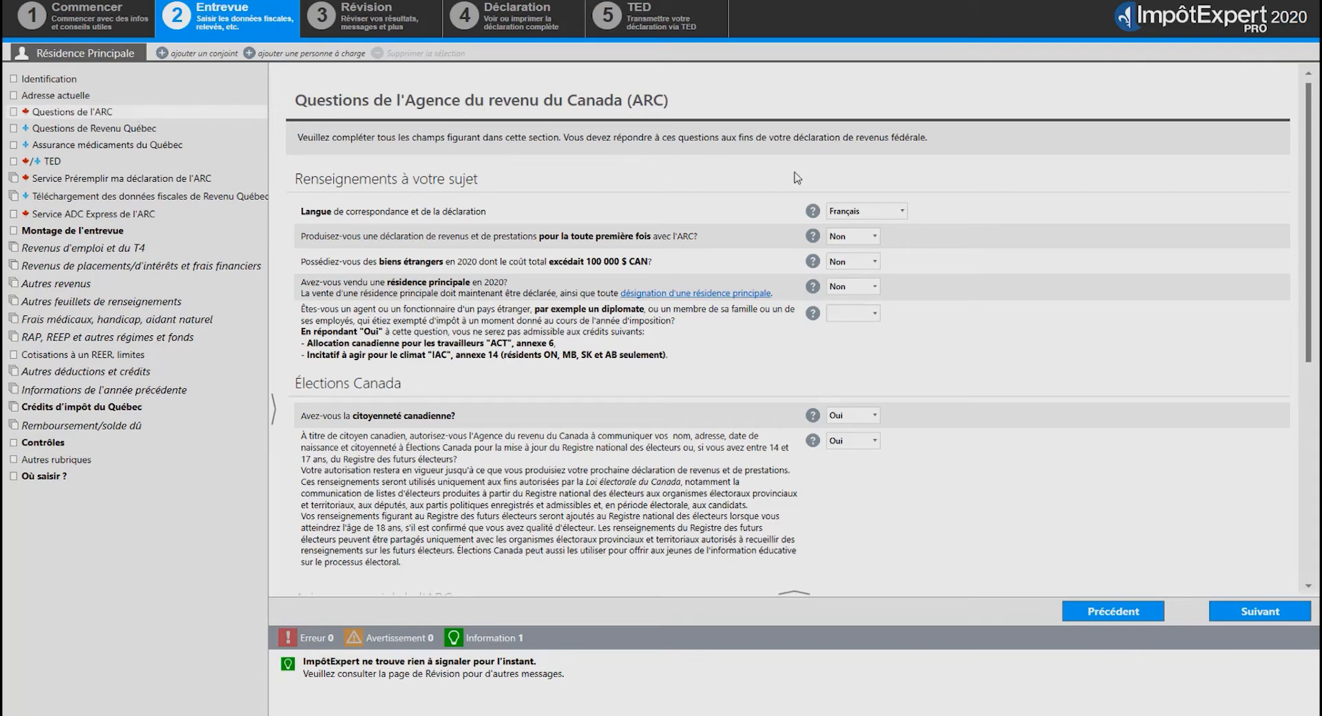
click(876, 289)
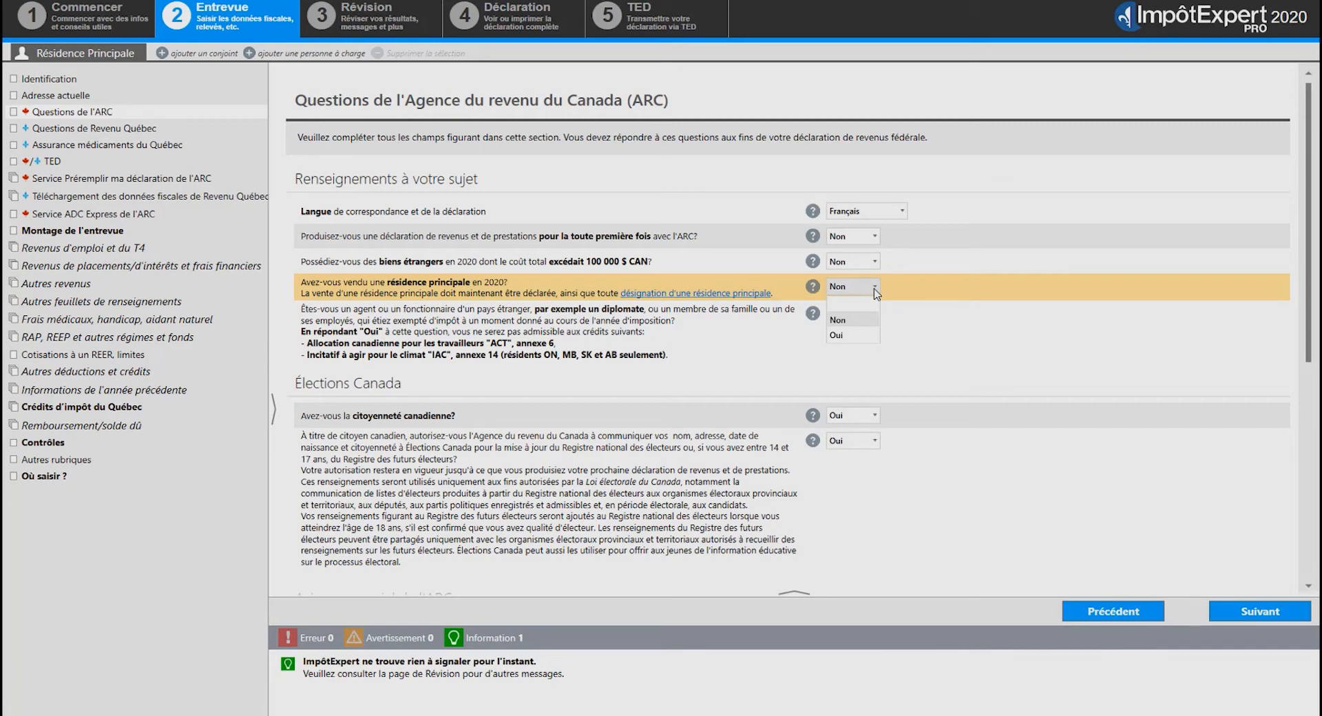
click(861, 344)
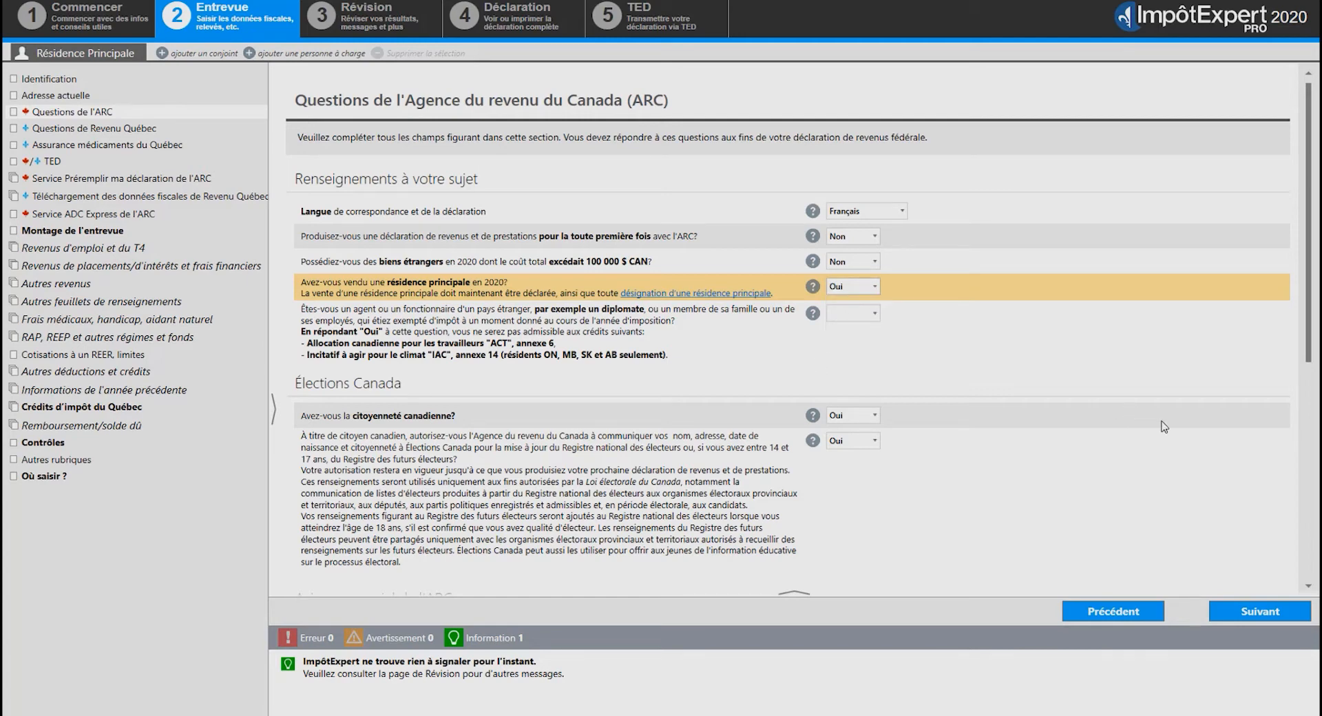
click(1265, 616)
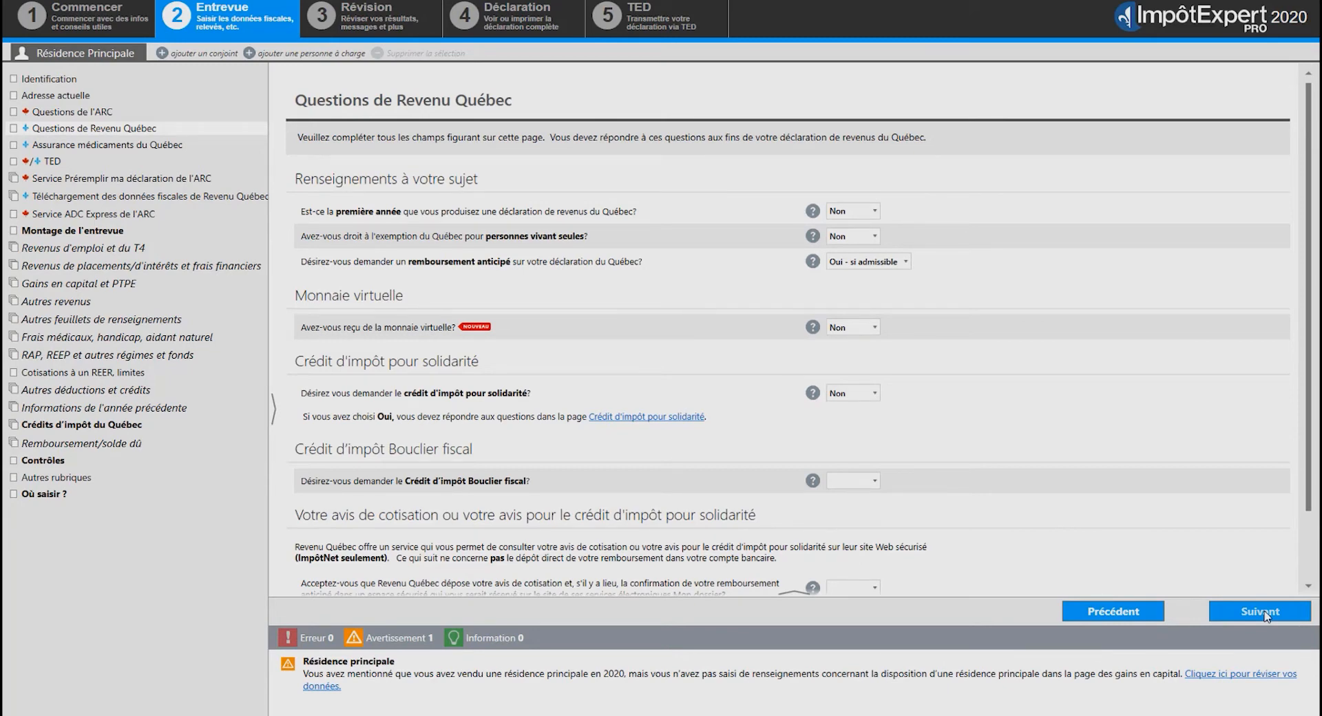
In Montage de l'entrevue, include Gains (ou pertes) en capital et historique du gain en capital and continue
click(1260, 612)
click(163, 236)
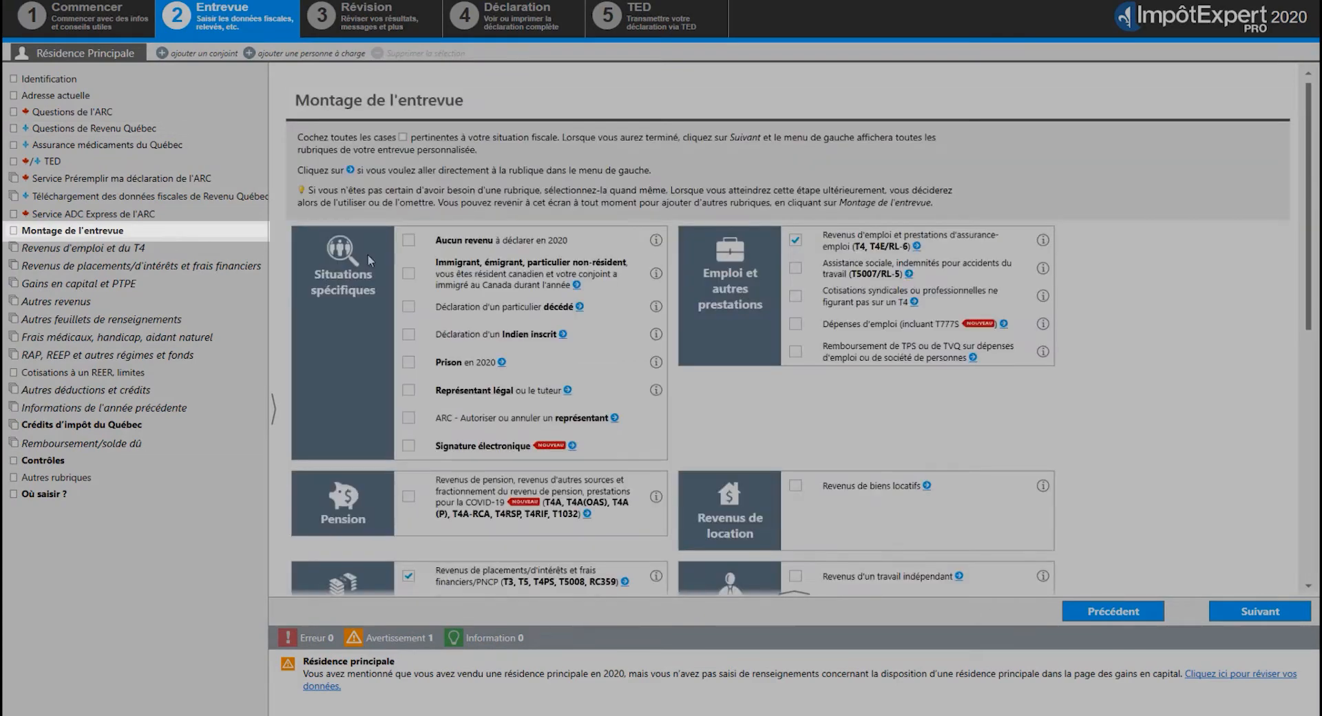
scroll(627, 338, down, 3)
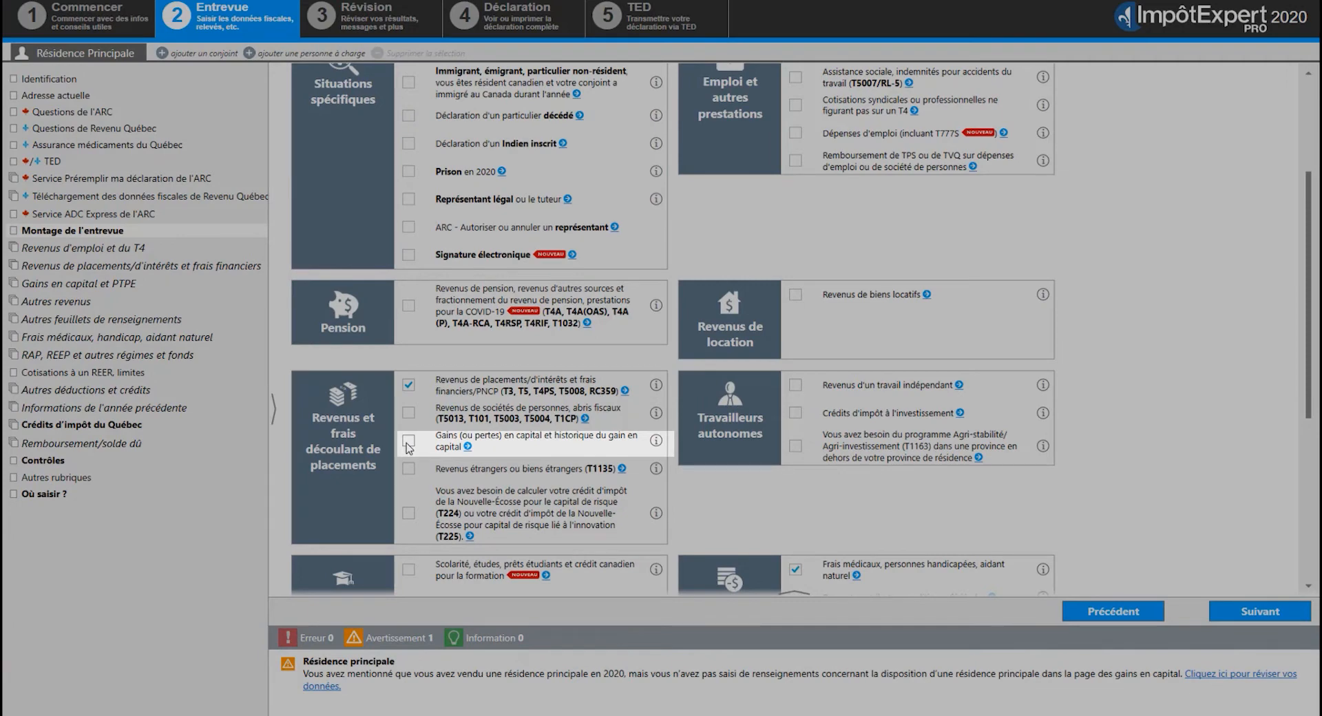
click(409, 441)
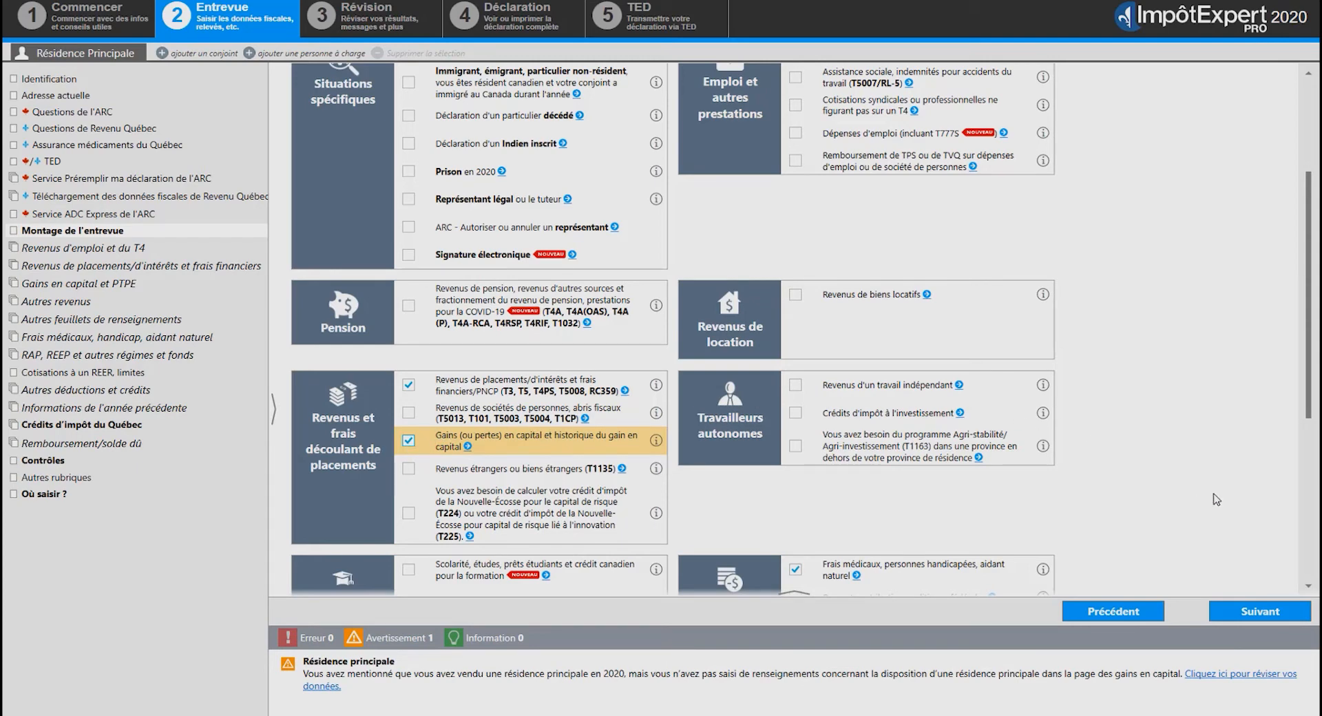
click(1269, 613)
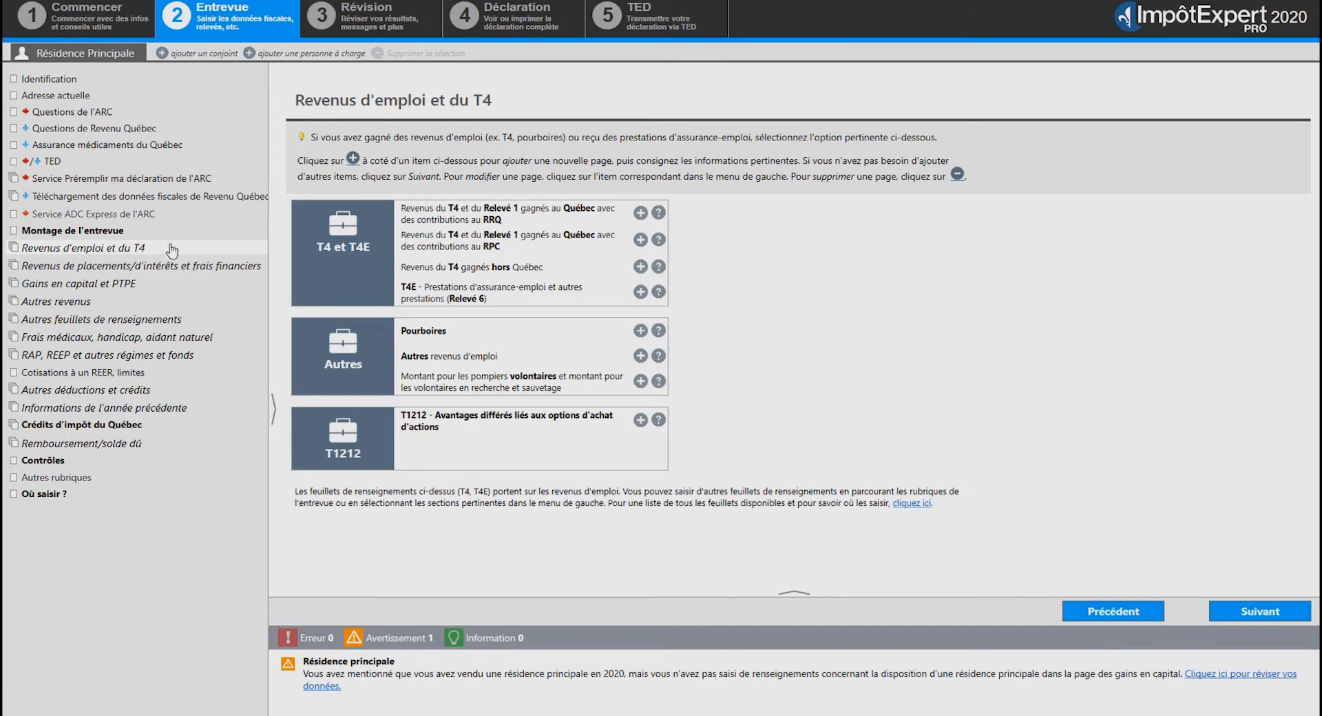
Add personal-use property Maison under Gains en capital et PTPE: acquired 01-01-2010, disposed 01-07-2020, proceeds $500,000, adjusted cost base $300,000, expenses $25,000
click(166, 291)
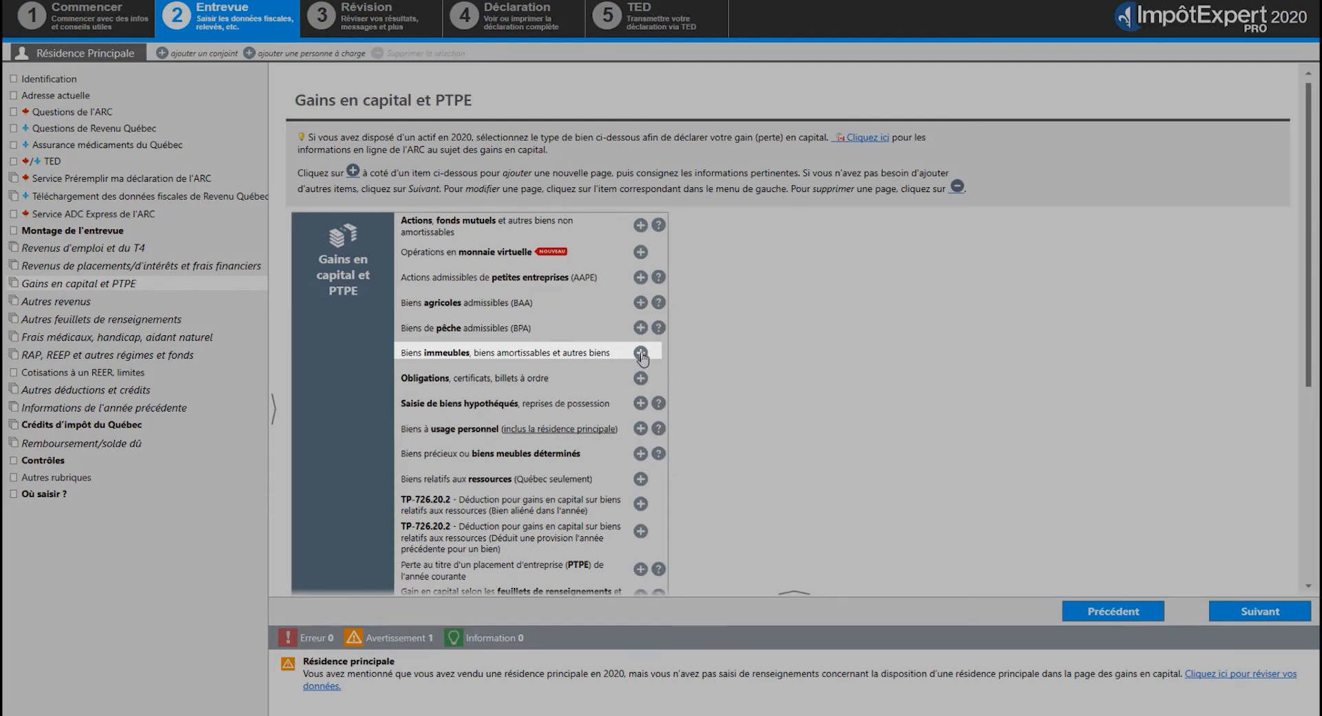
click(641, 353)
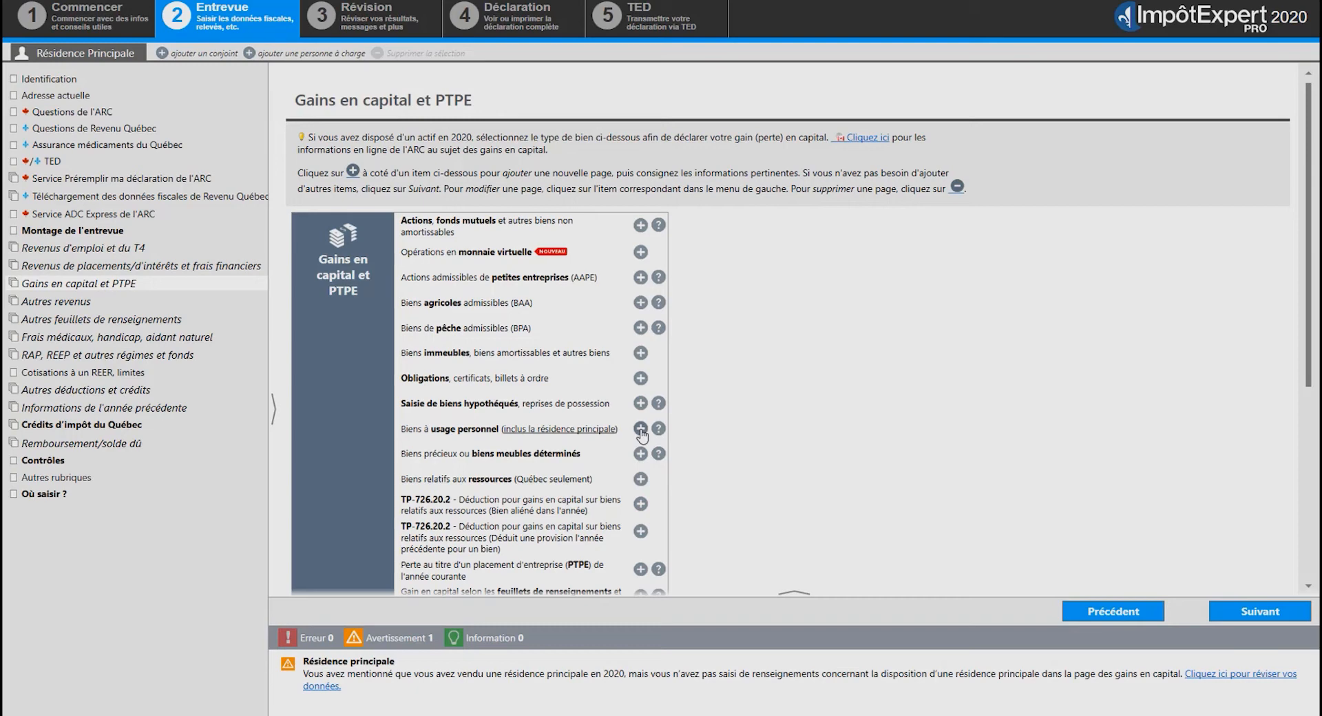
click(640, 429)
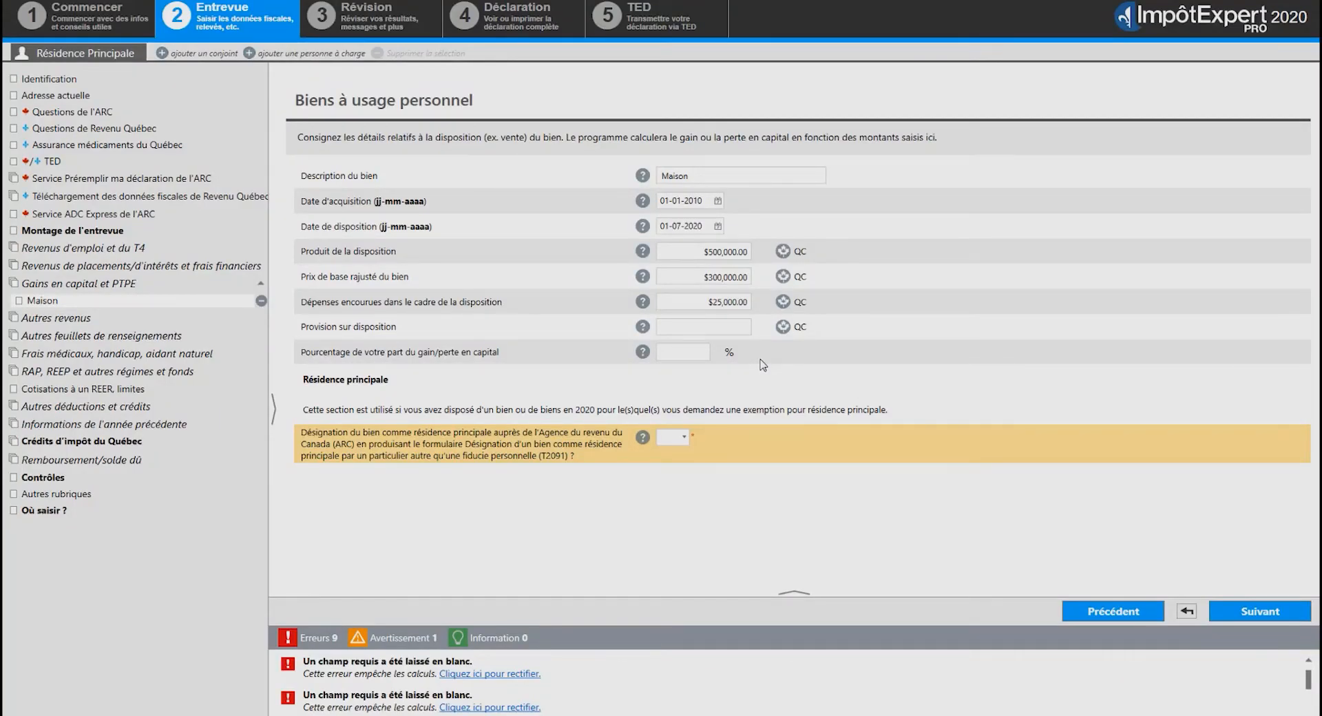
Review the acquisition date, disposition date, proceeds, adjusted cost base and disposition expenses entered for Maison
click(869, 208)
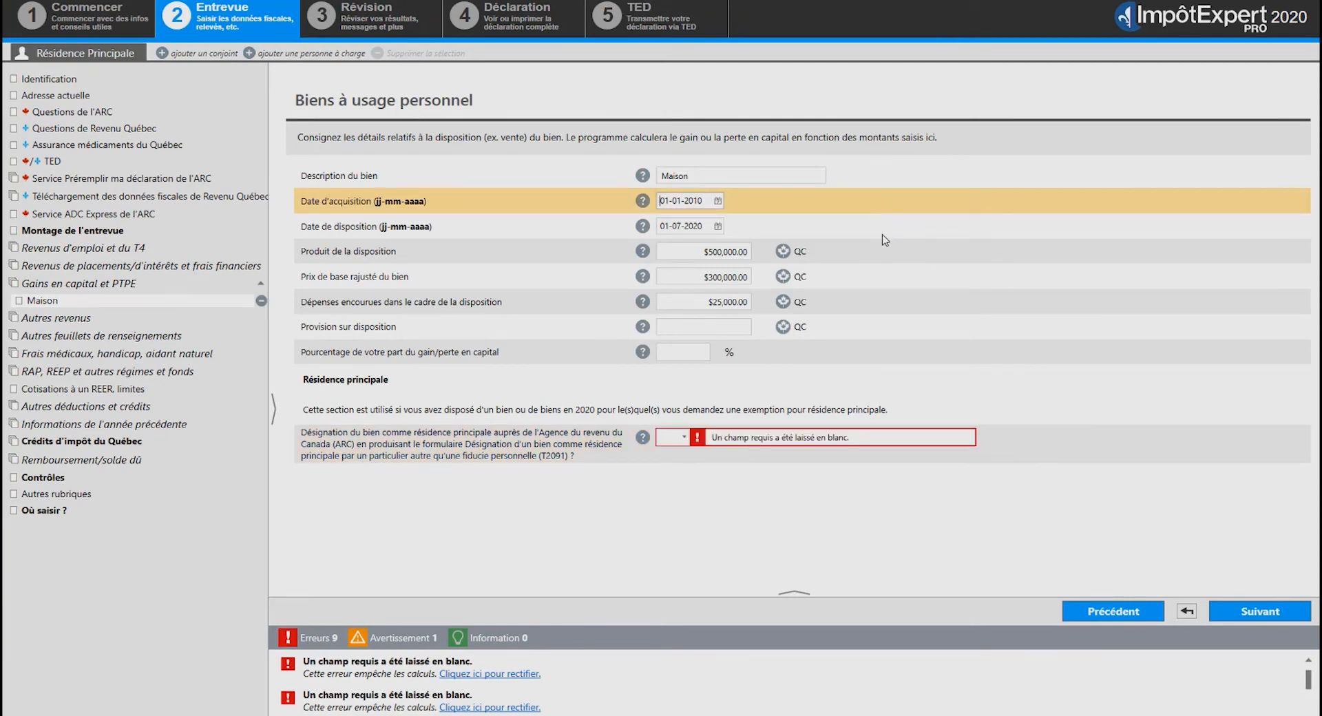
click(884, 237)
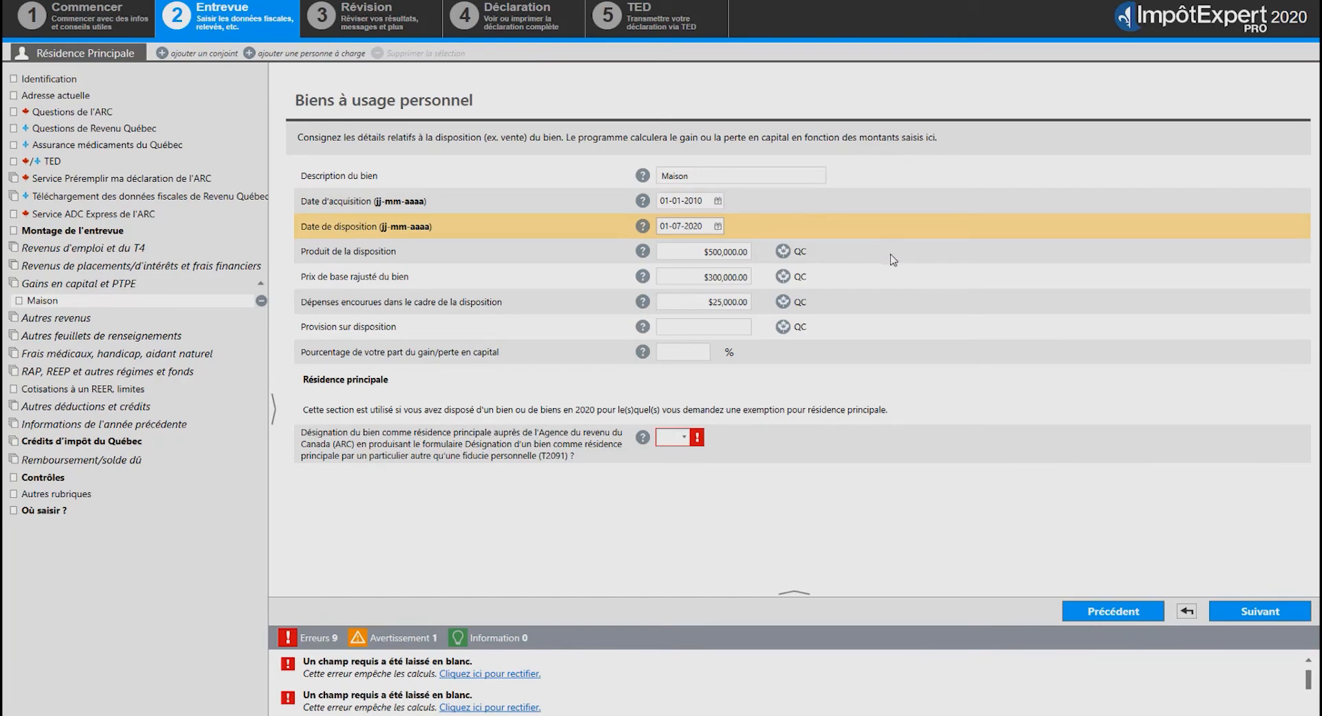
click(892, 257)
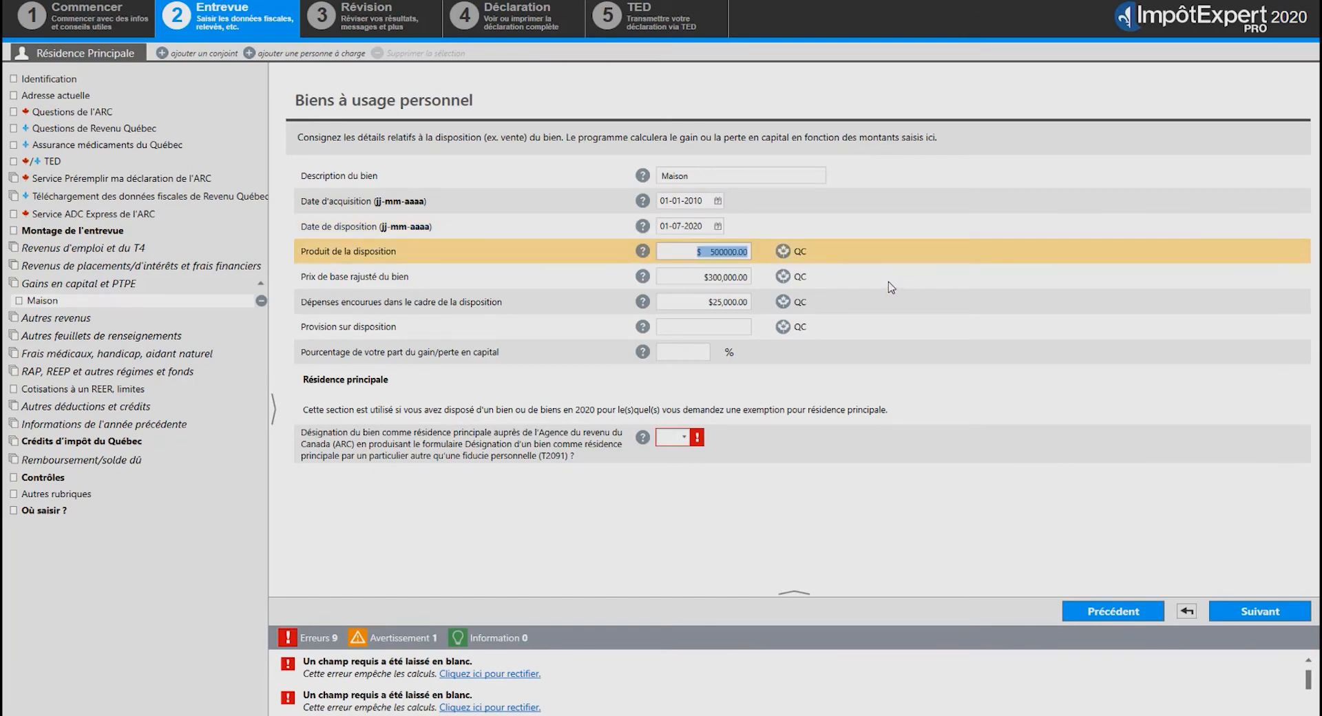
click(891, 287)
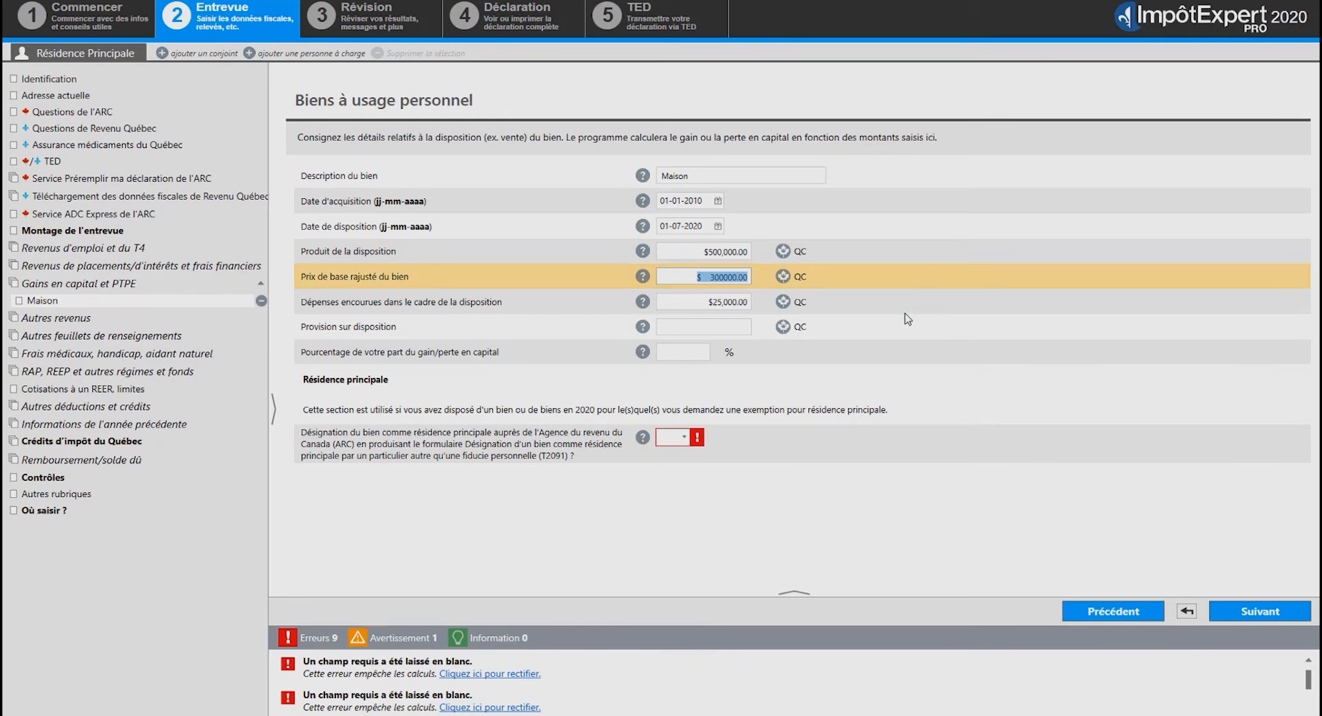
click(906, 313)
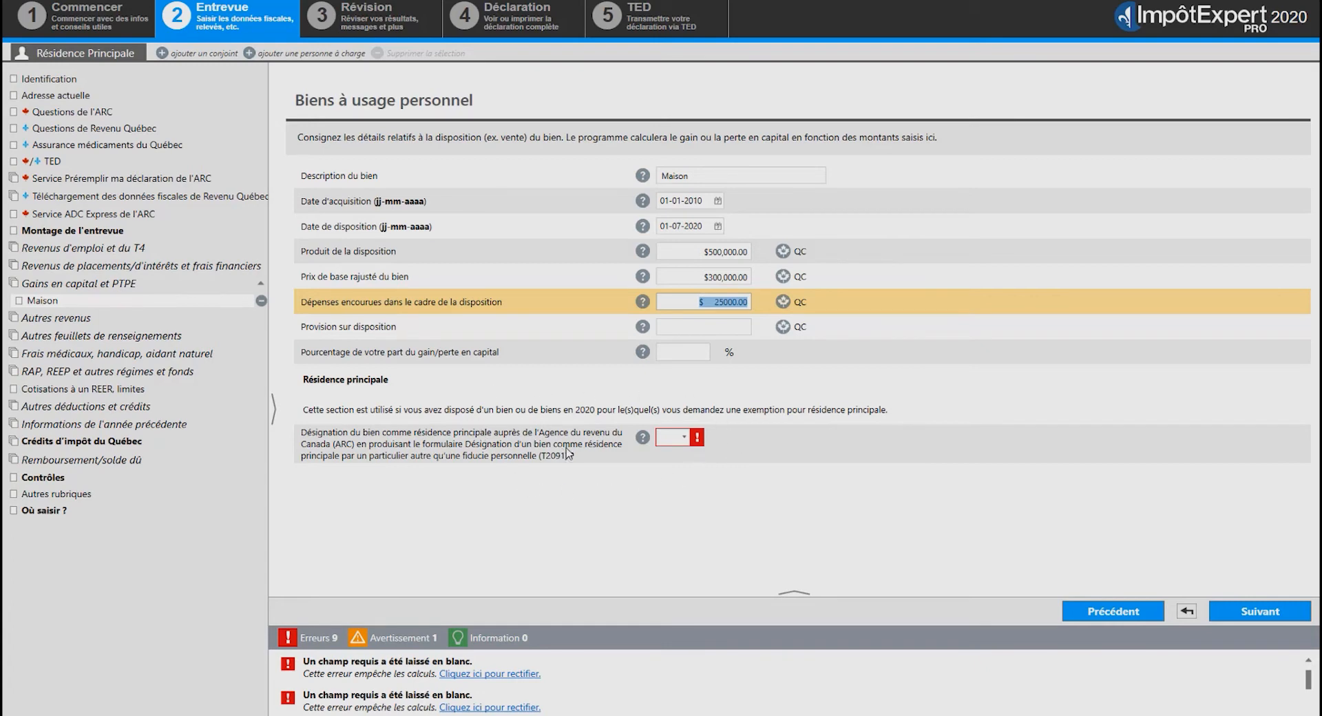
Answer Oui to designating Maison as a principal residence with form T2091 and fill in its street, city, province and postal code
click(685, 442)
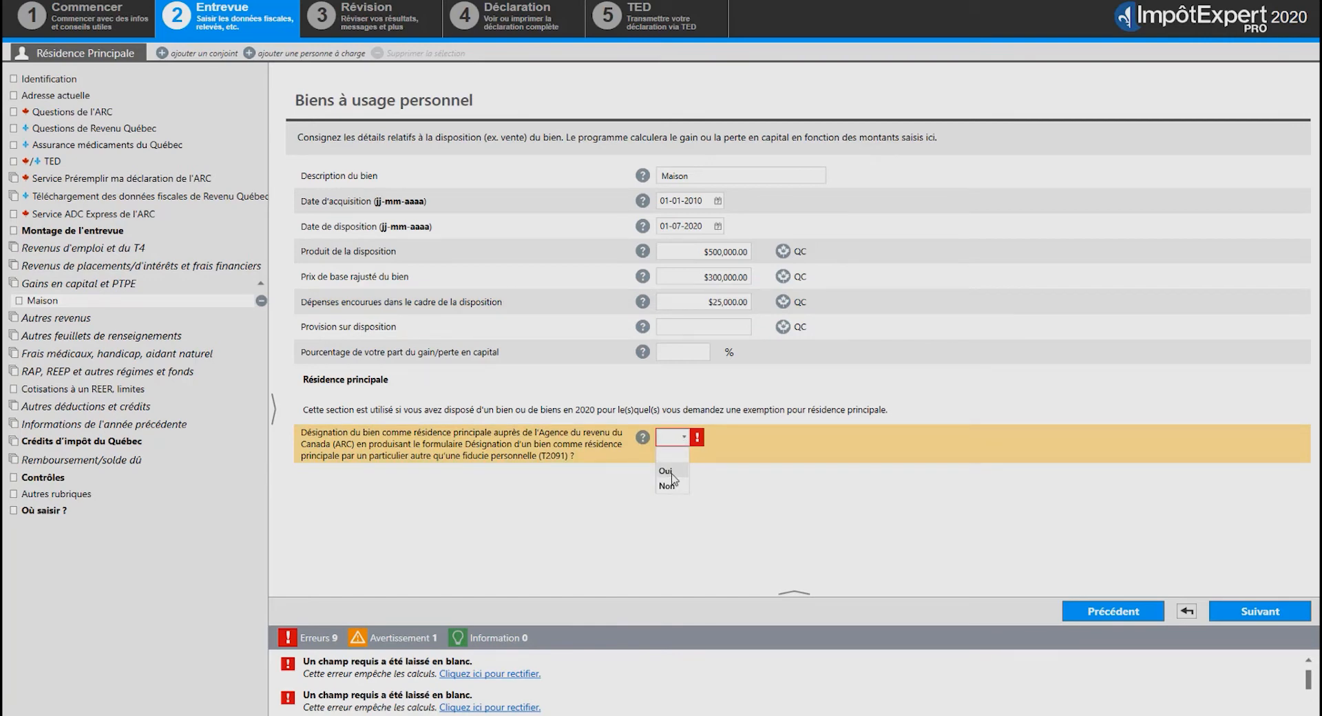
click(672, 472)
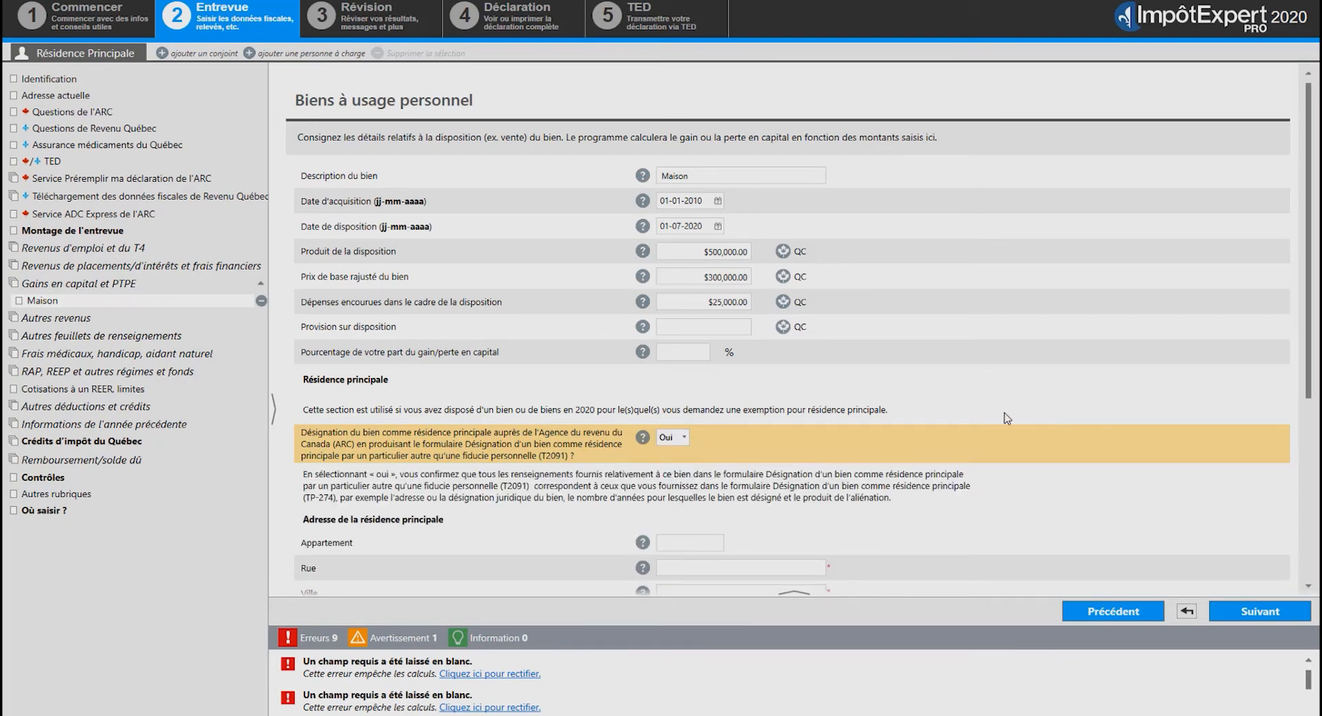
scroll(1007, 418, down, 4)
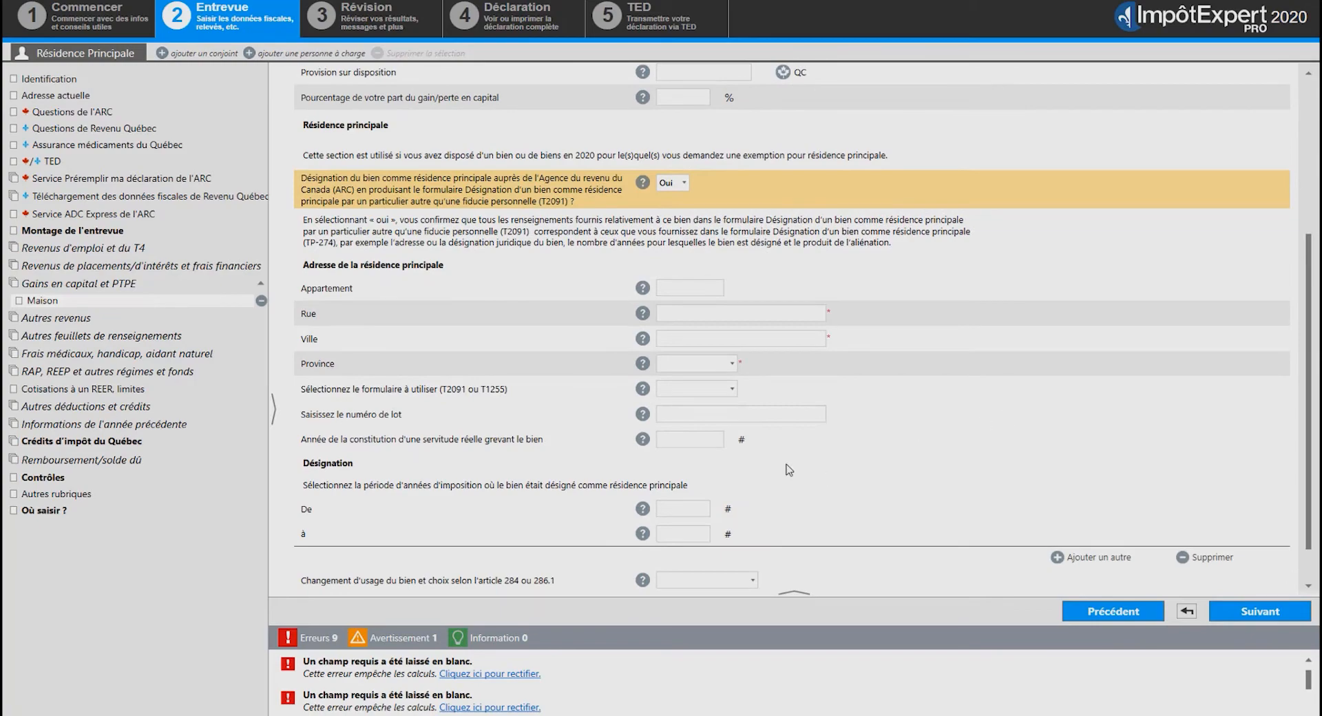
click(745, 318)
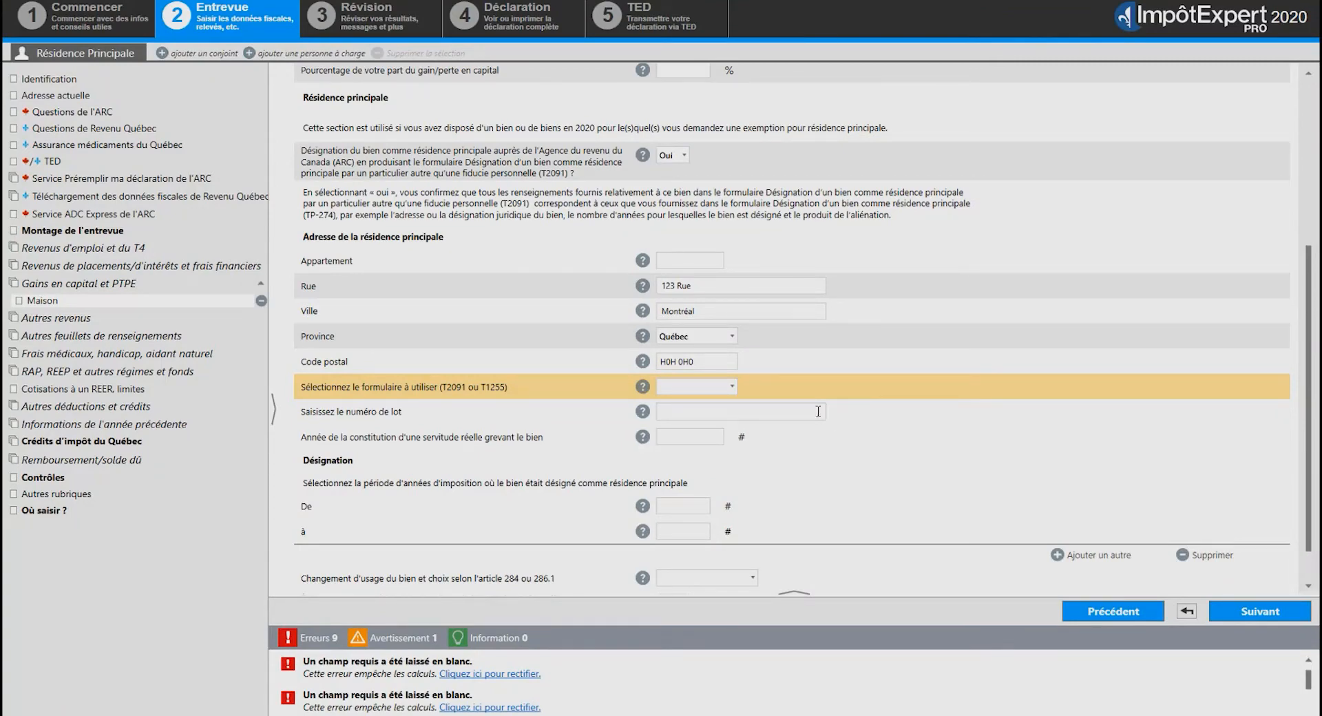
Set the principal residence designation period from 2010 to 2020 and continue to the following interview section
click(683, 513)
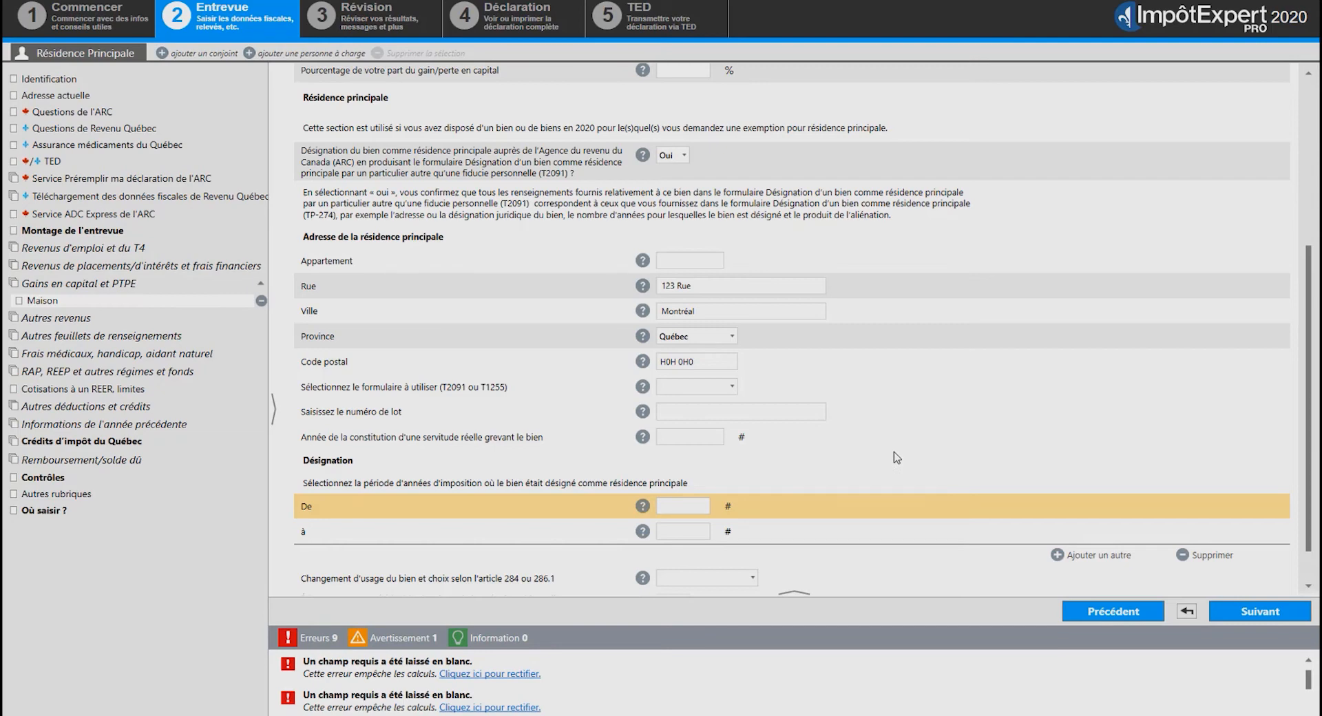
click(694, 507)
text(2010)
click(706, 535)
click(707, 534)
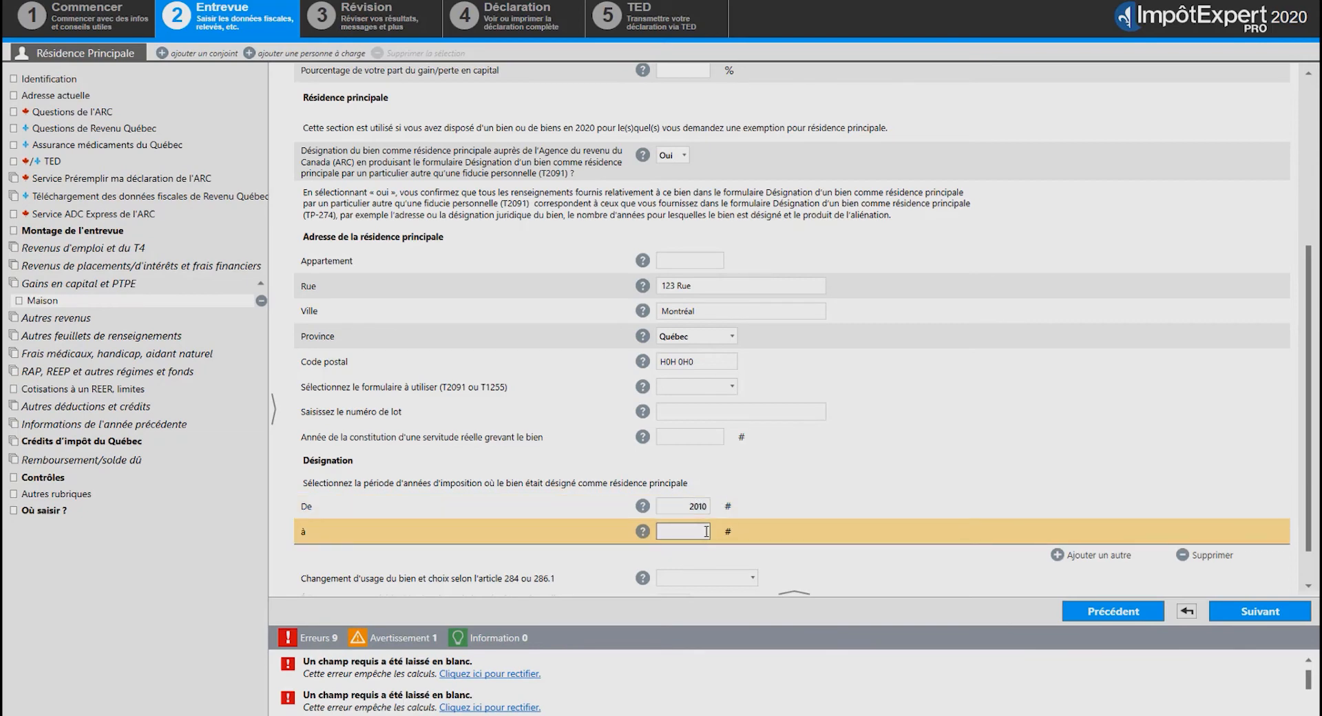
text(2020)
click(1269, 613)
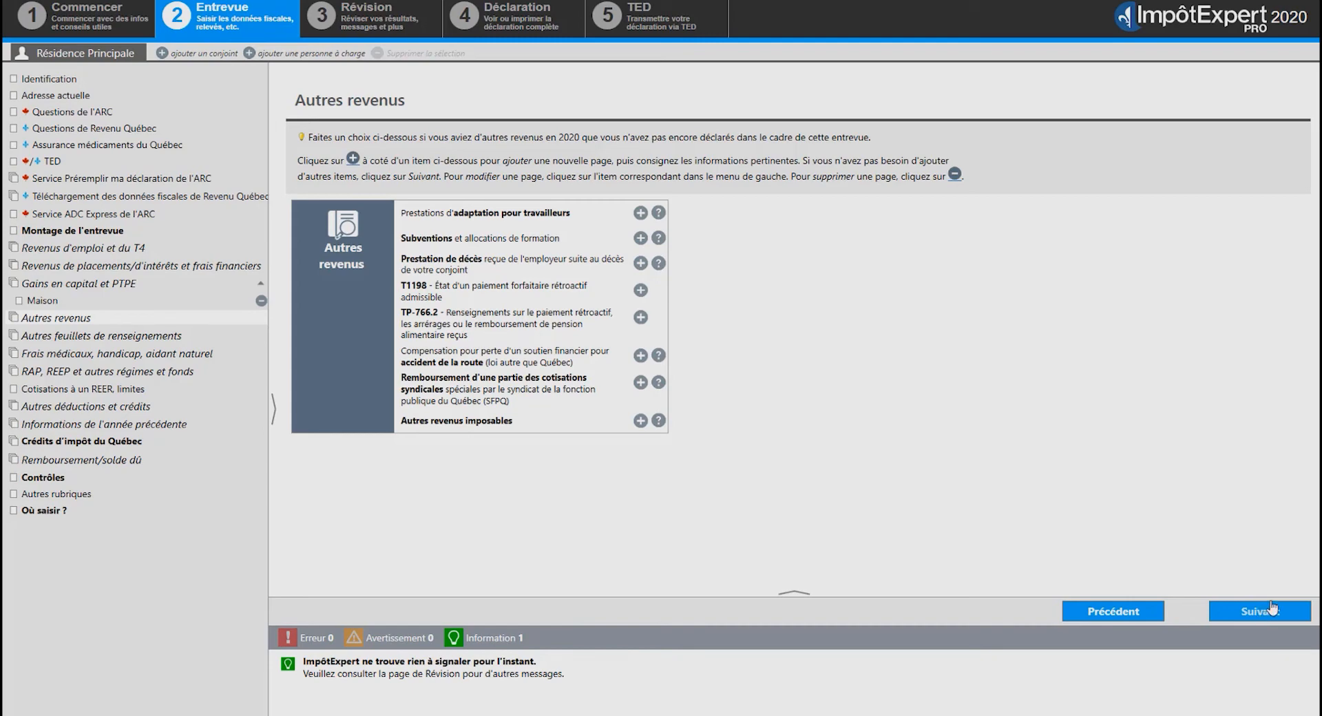
Open the complete tax return and examine page 1 of the T2091 and TP-274 principal residence forms
click(384, 20)
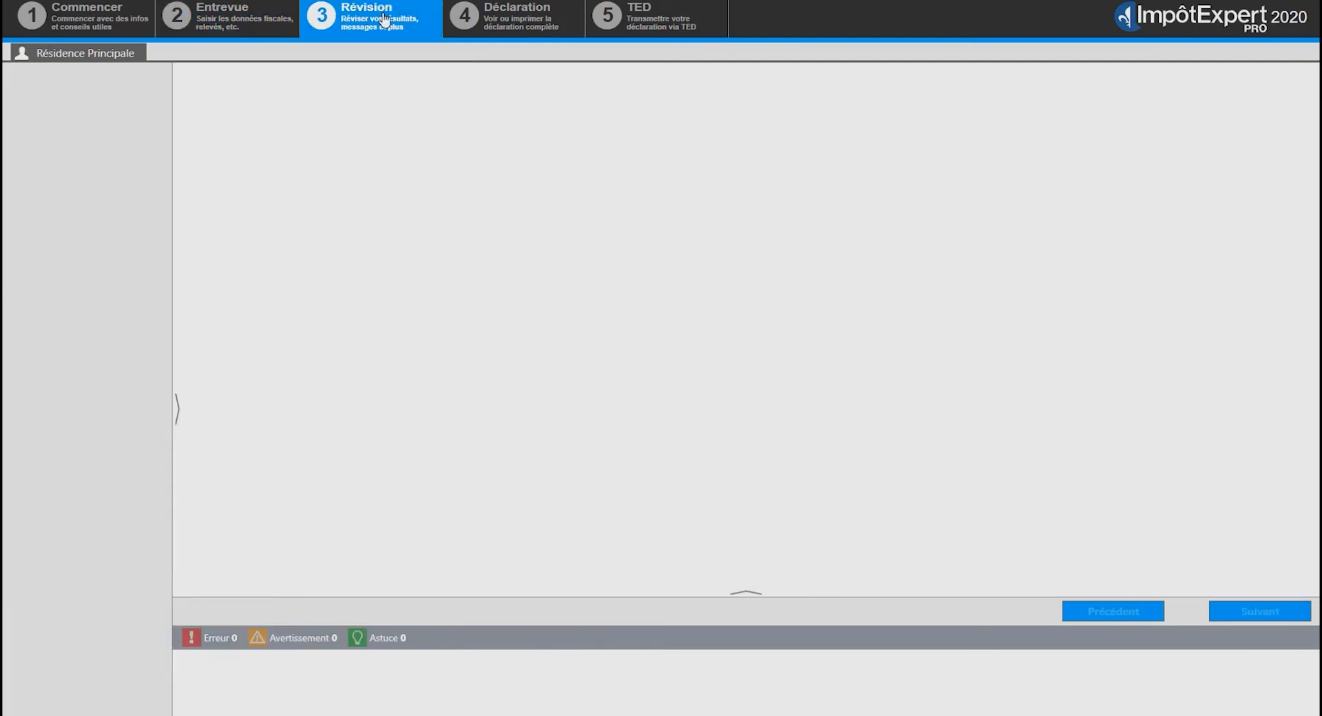
click(497, 38)
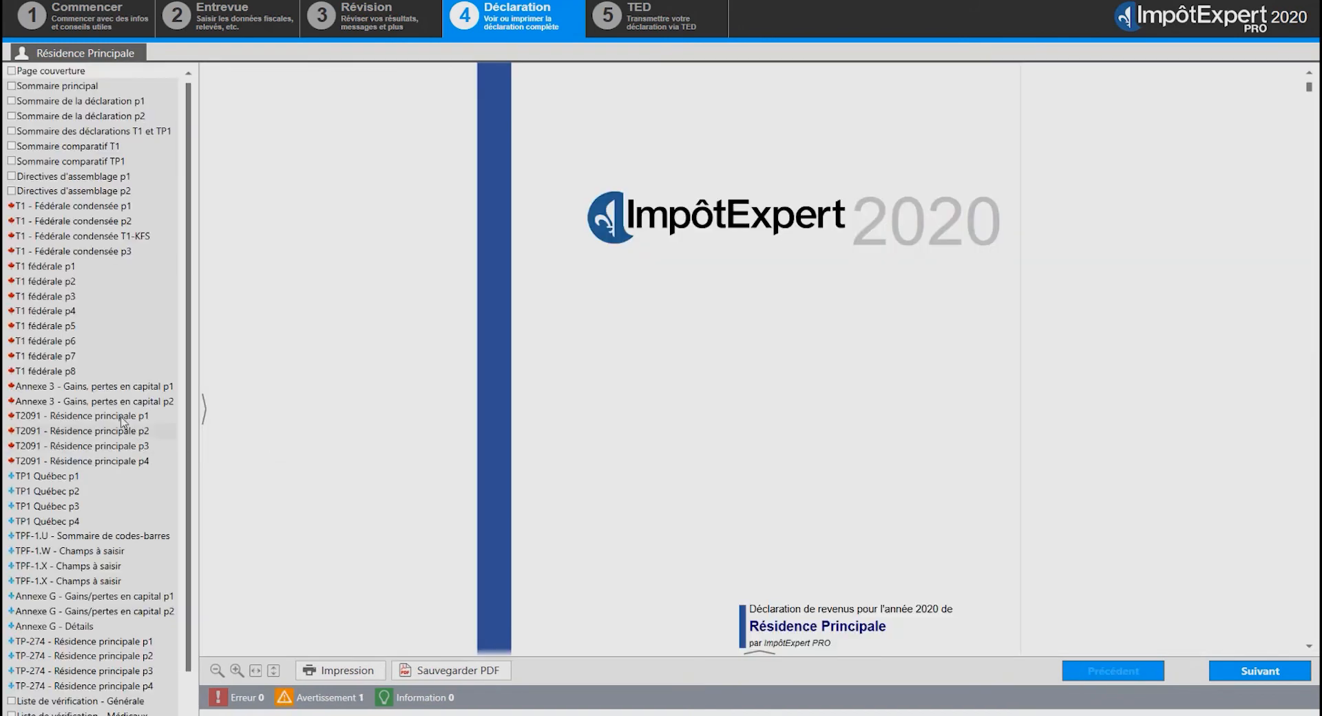
click(122, 415)
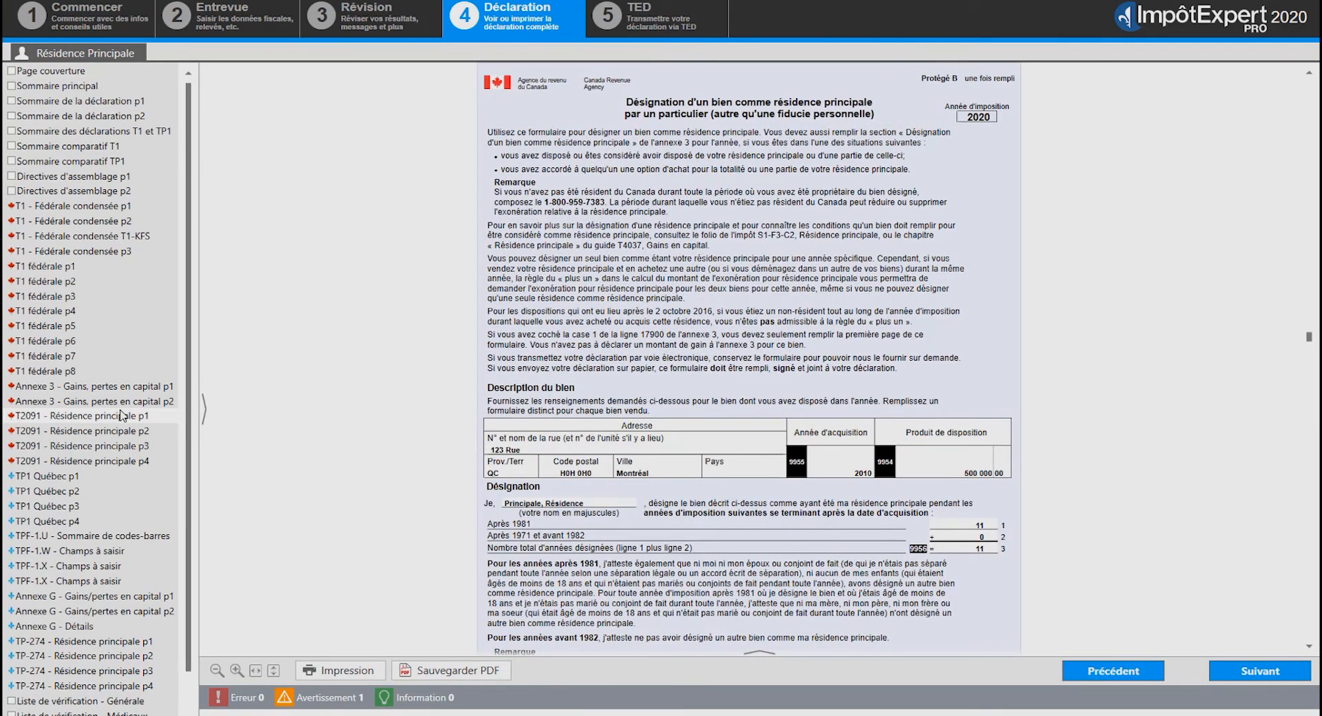
click(127, 641)
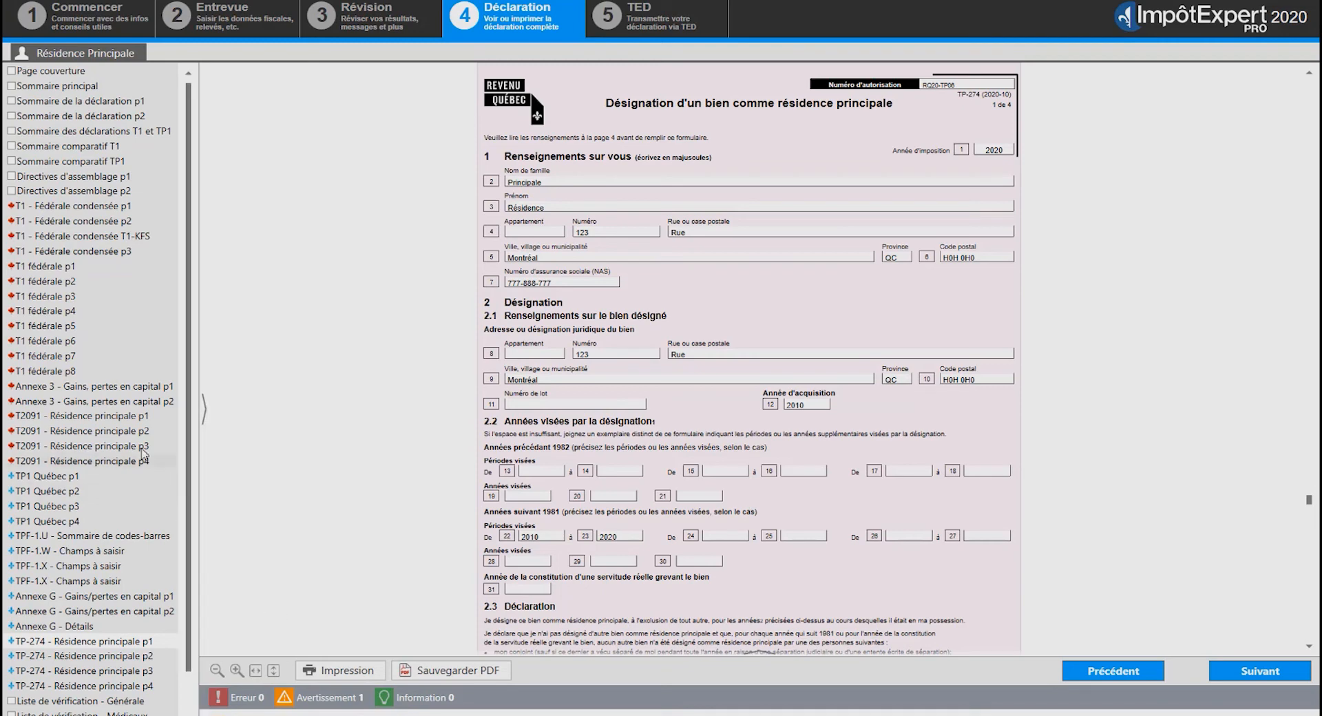
Examine the Annexe 3 and Annexe G capital gains schedules and revisit page 1 of the T2091 and TP-274 forms
click(124, 390)
scroll(847, 458, down, 1)
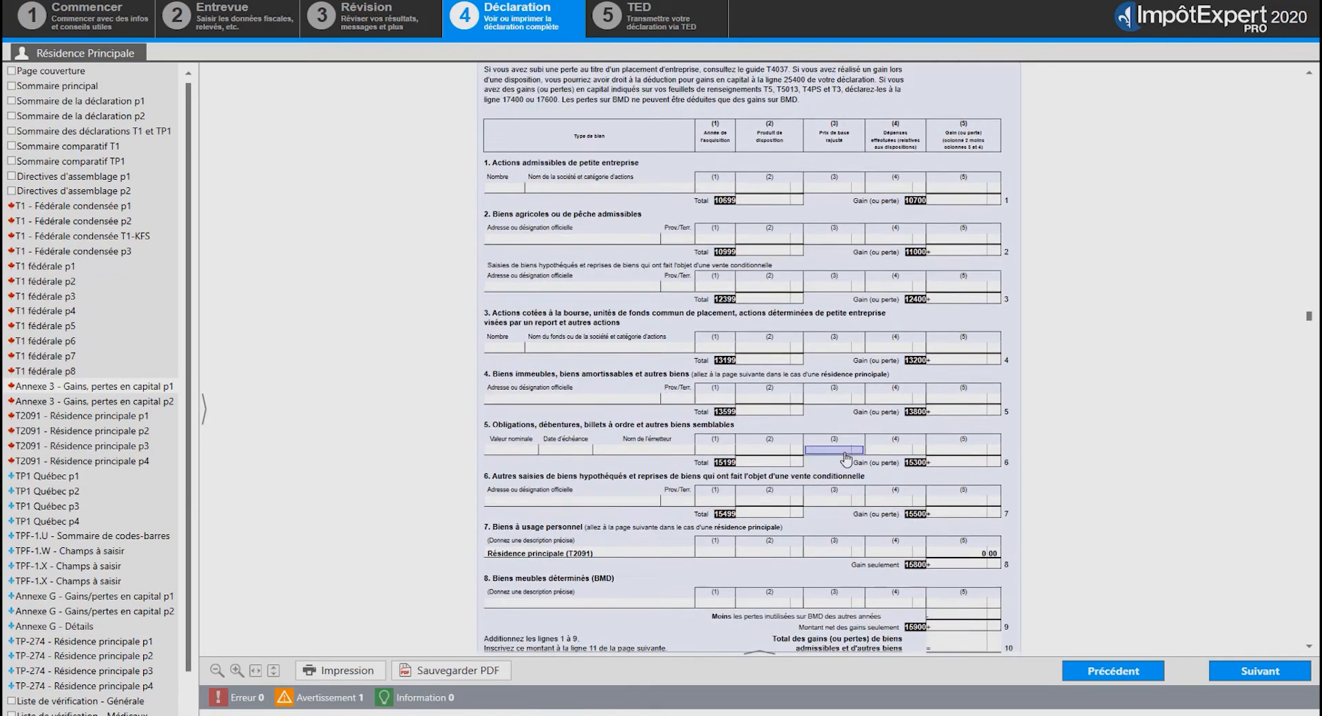
scroll(846, 458, down, 2)
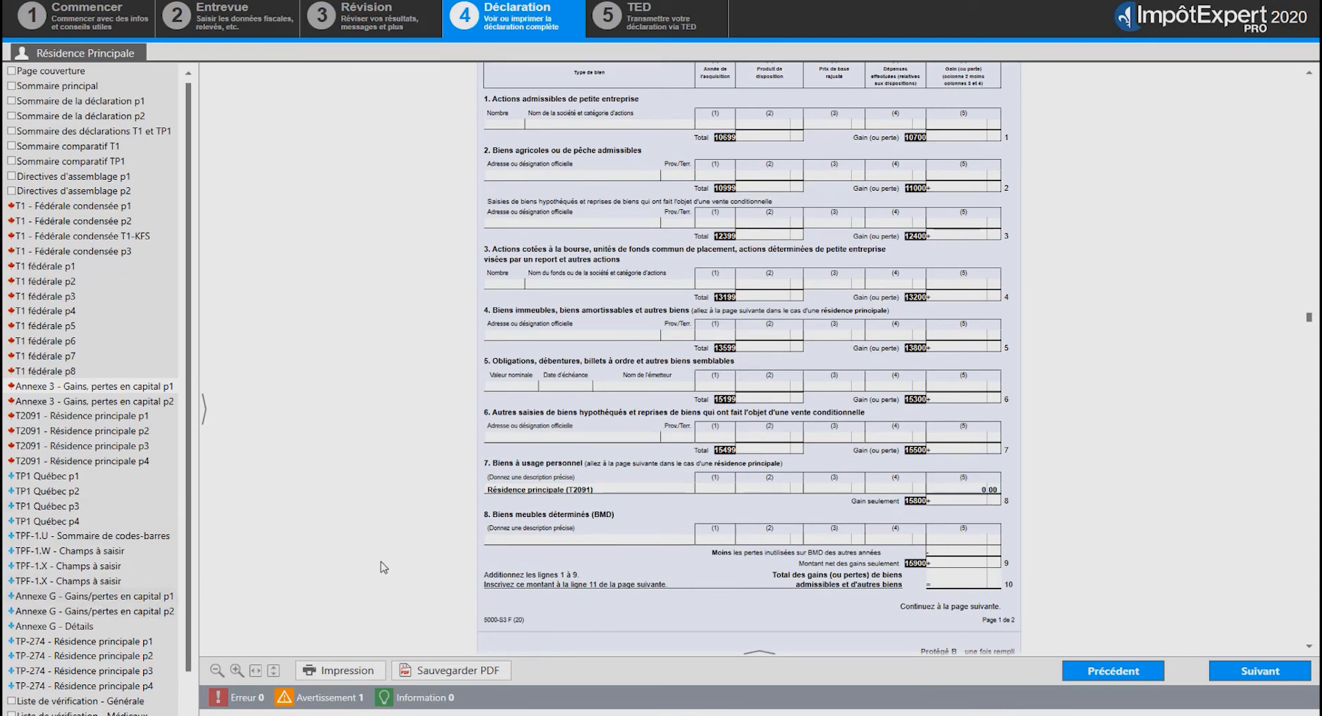
click(96, 597)
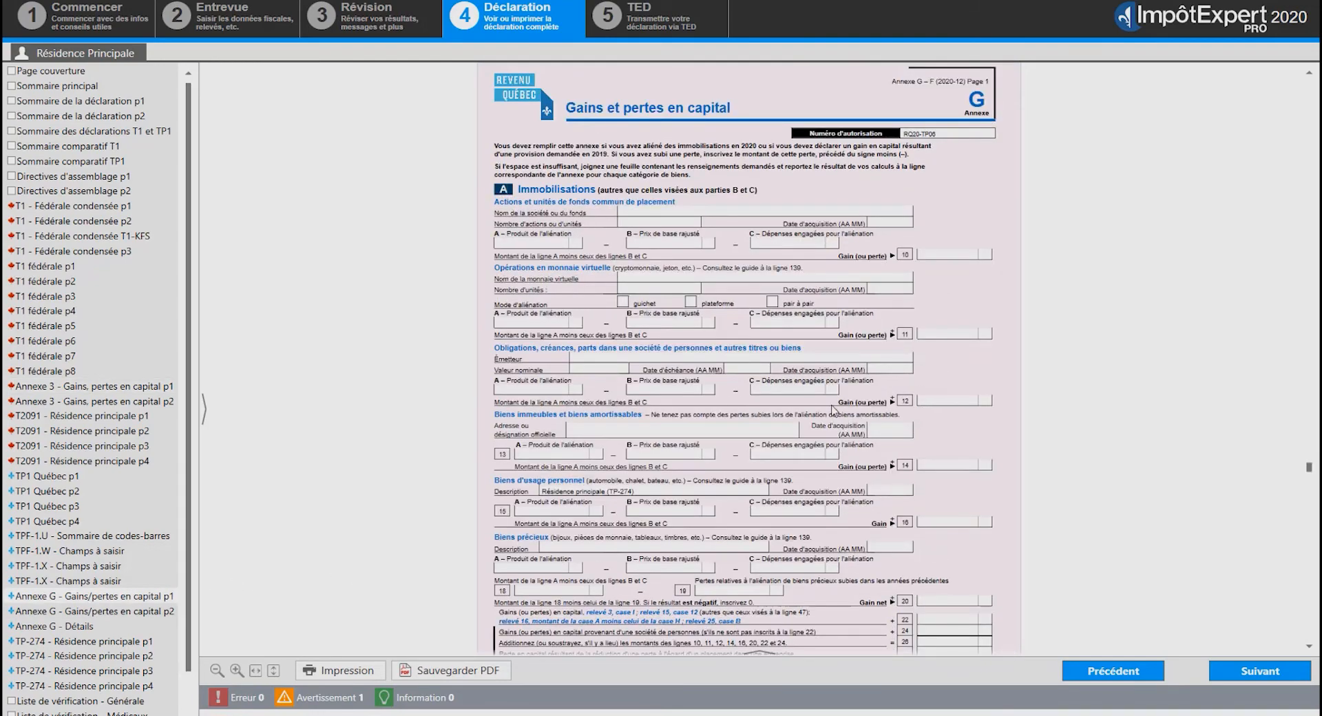
scroll(863, 342, down, 10)
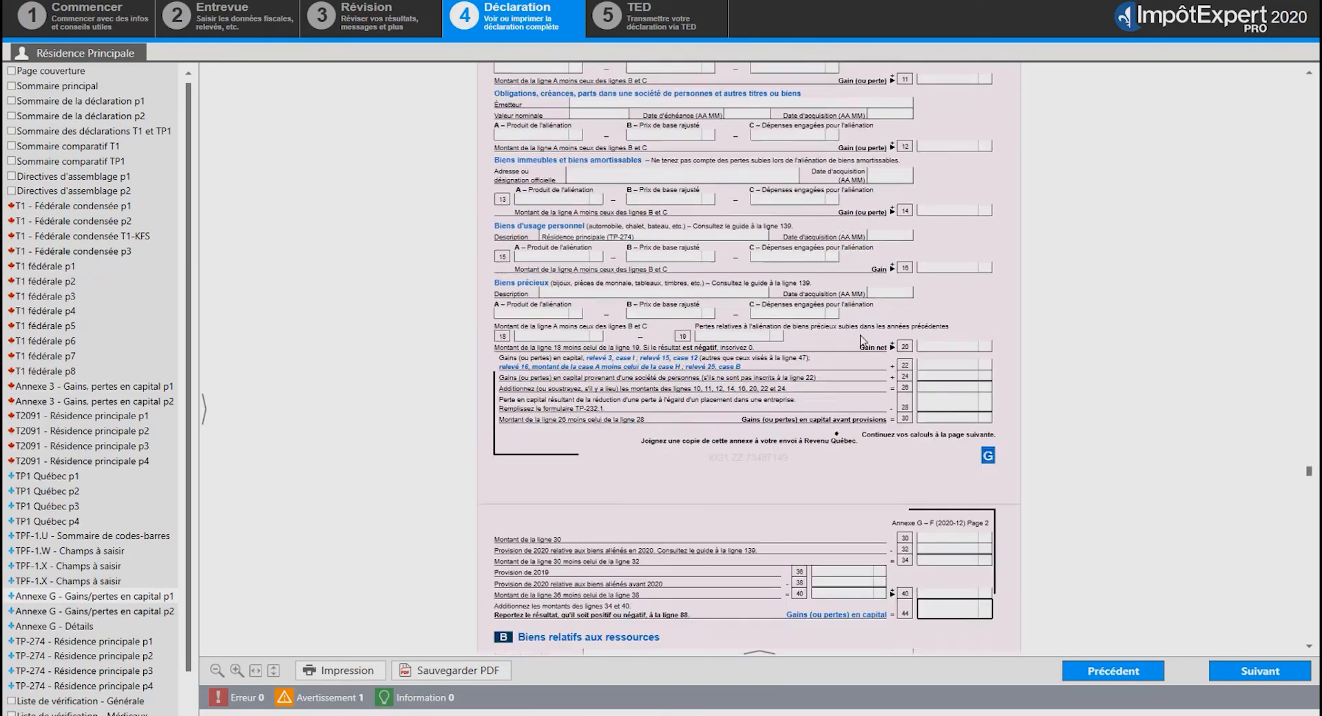
scroll(863, 343, down, 4)
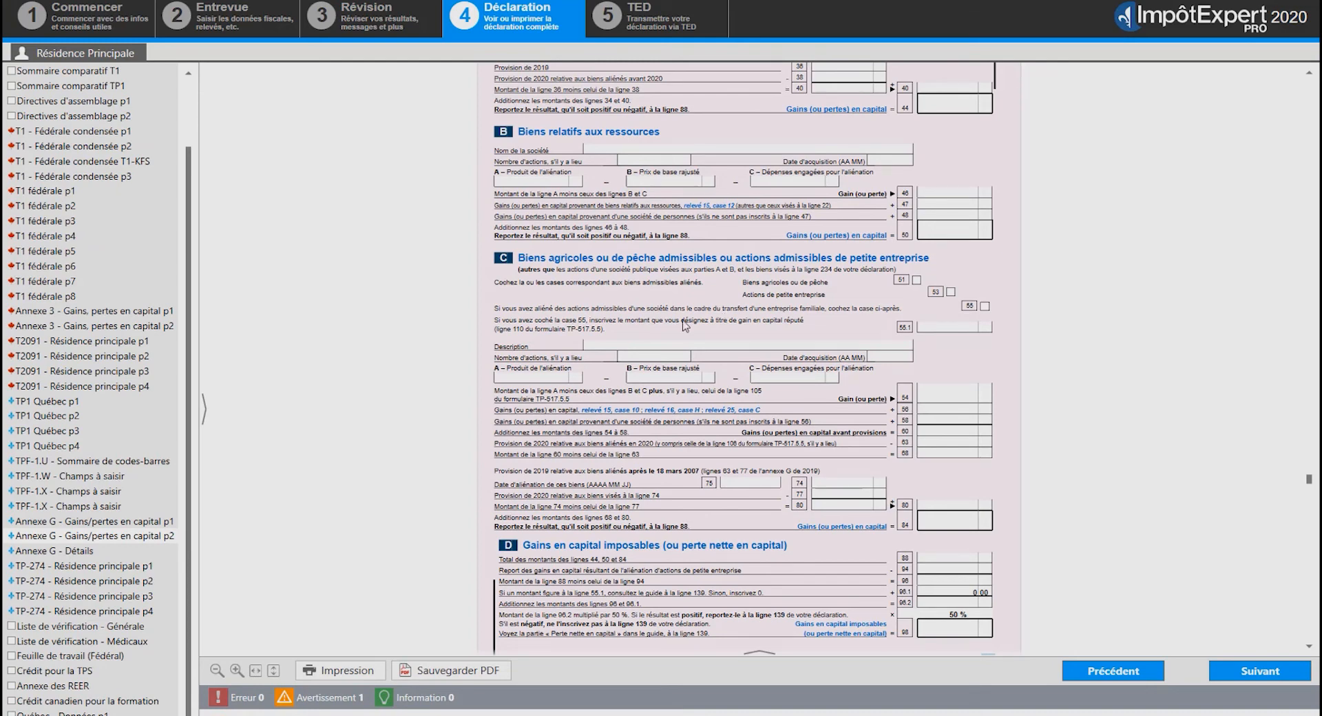
click(127, 344)
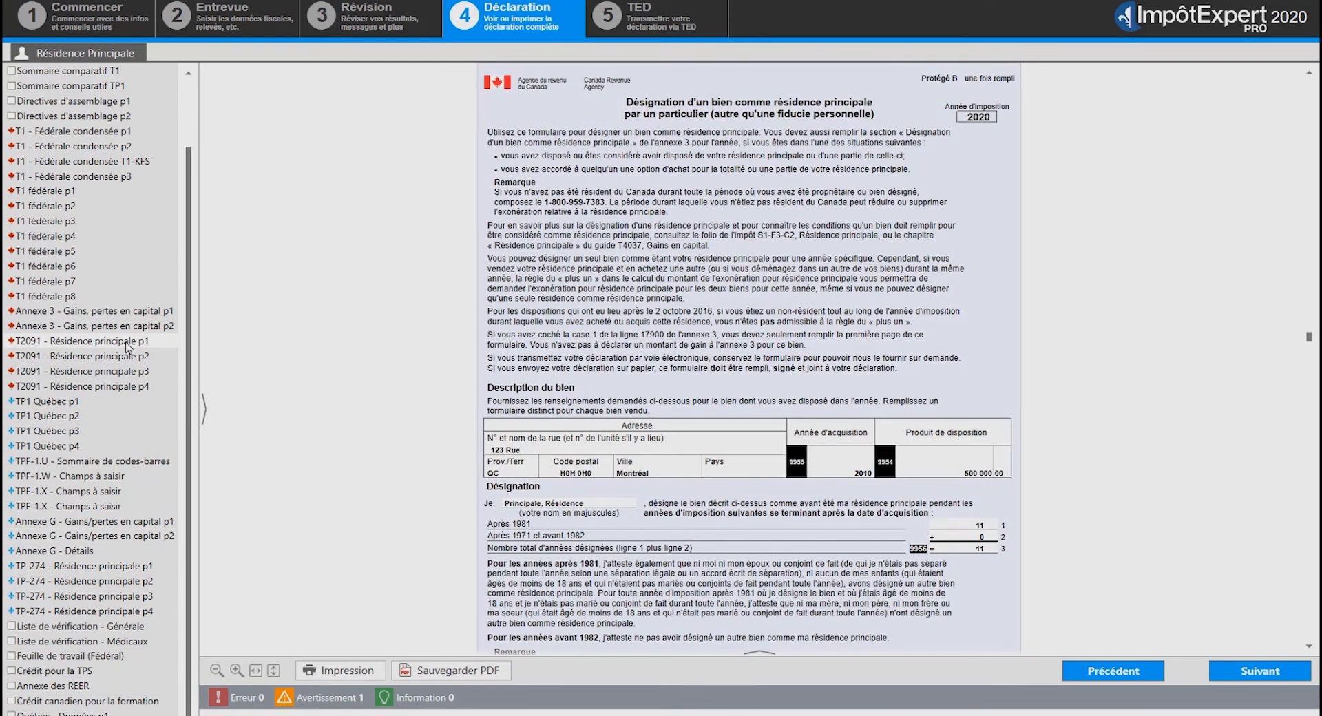
click(134, 569)
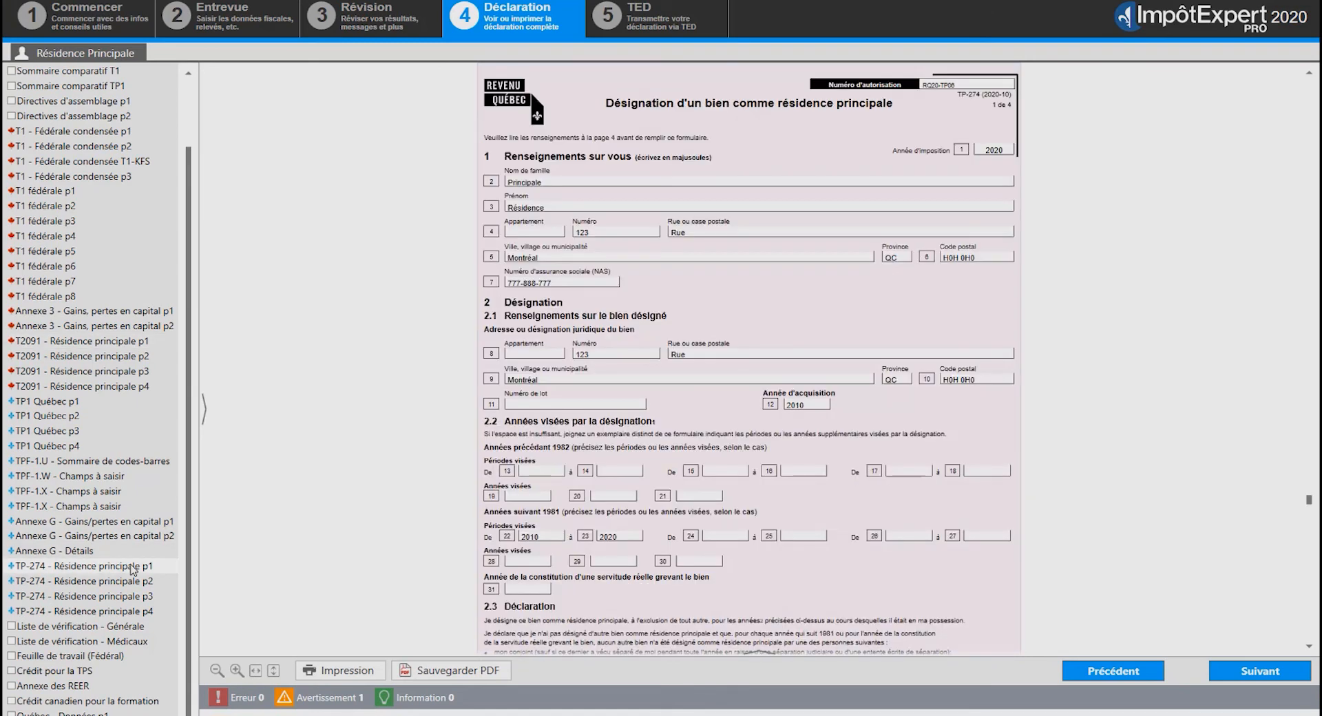